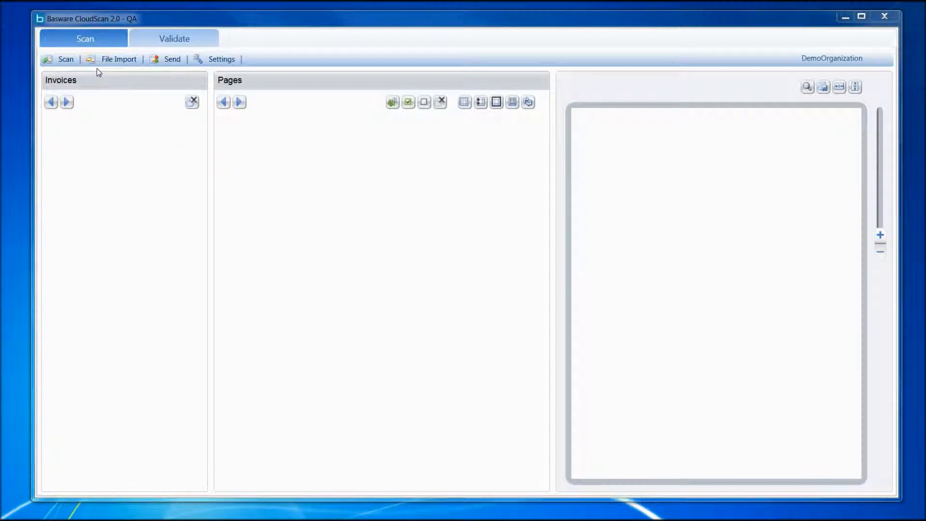
# Import the invoice files 2015 - Haxko, 2015 - OfficeMnt and 2015 - TeliaSonera from the Swedish test invoices folder
pyautogui.click(73, 66)
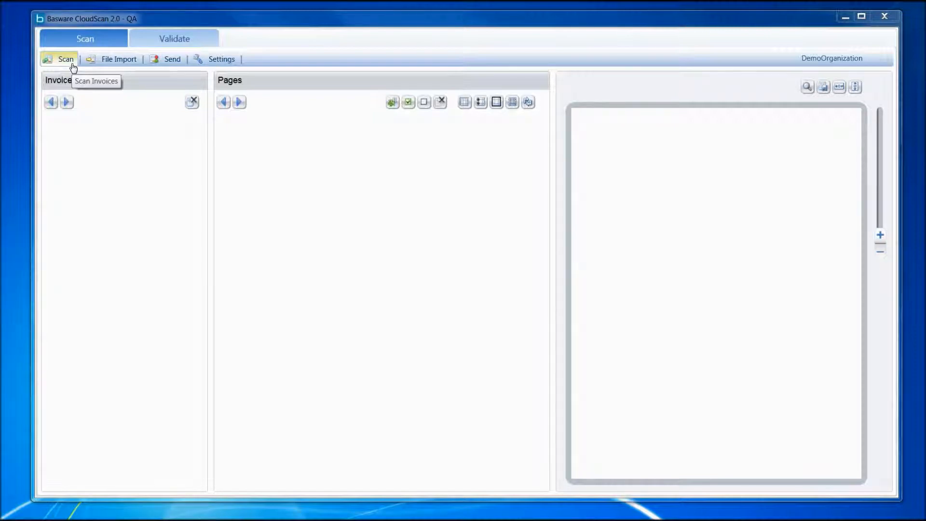
pyautogui.click(122, 69)
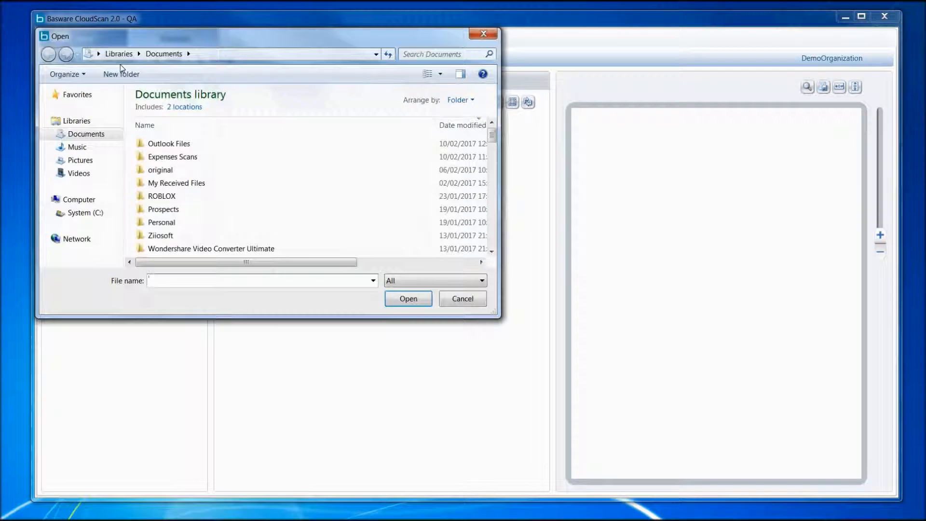
pyautogui.click(459, 299)
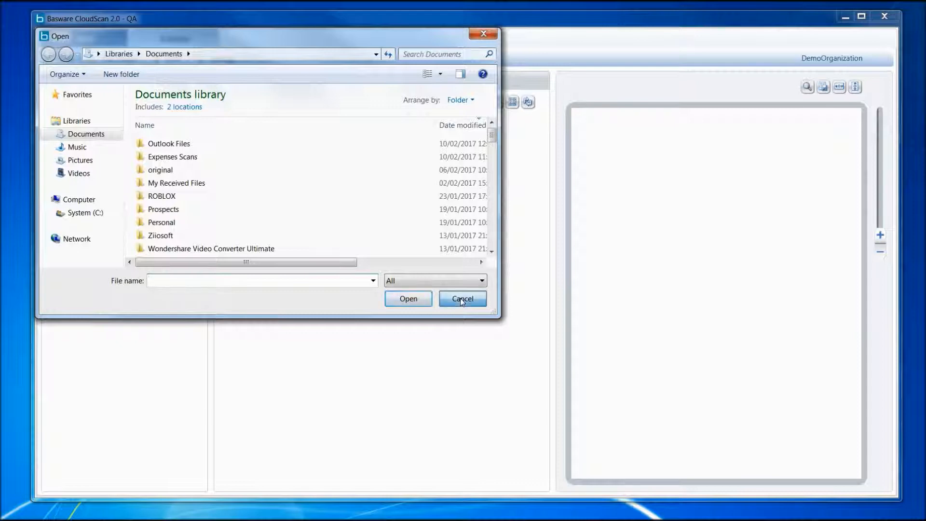
pyautogui.click(460, 298)
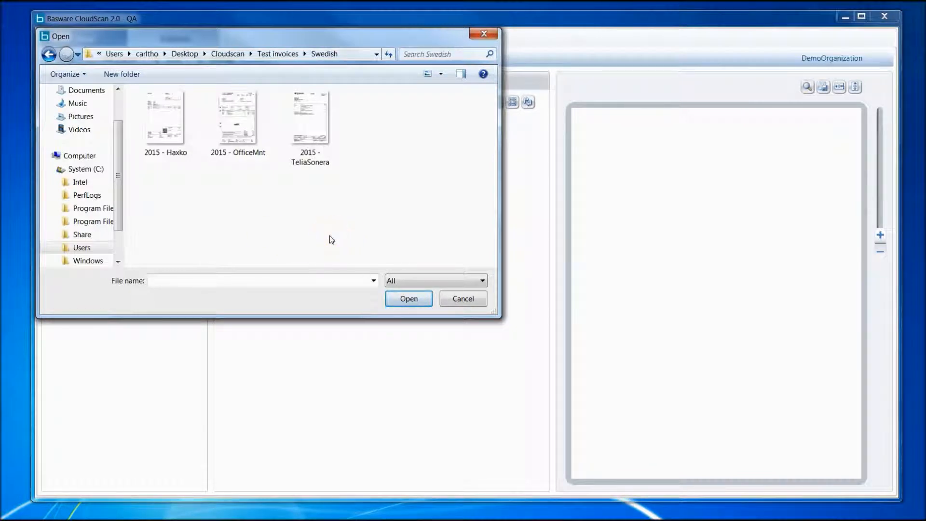
pyautogui.moveTo(372, 234); pyautogui.dragTo(174, 115)
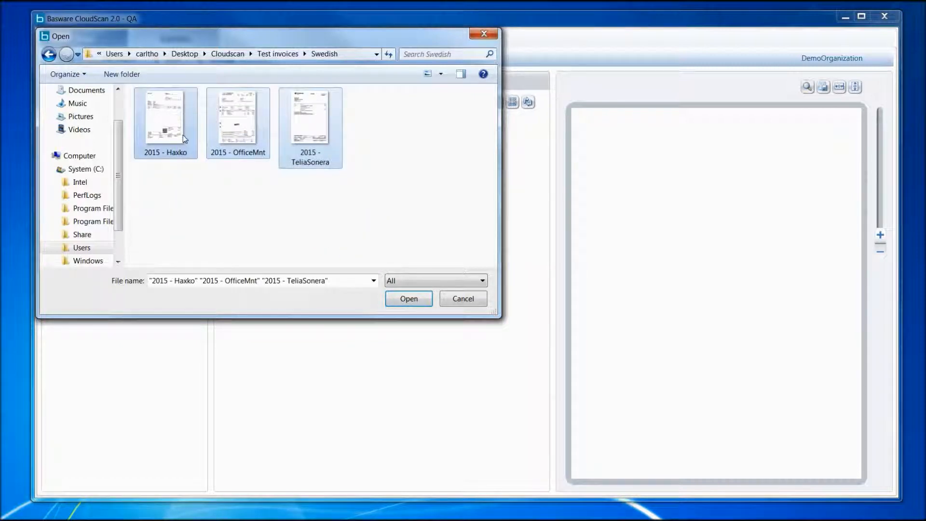
pyautogui.click(406, 299)
pyautogui.click(367, 321)
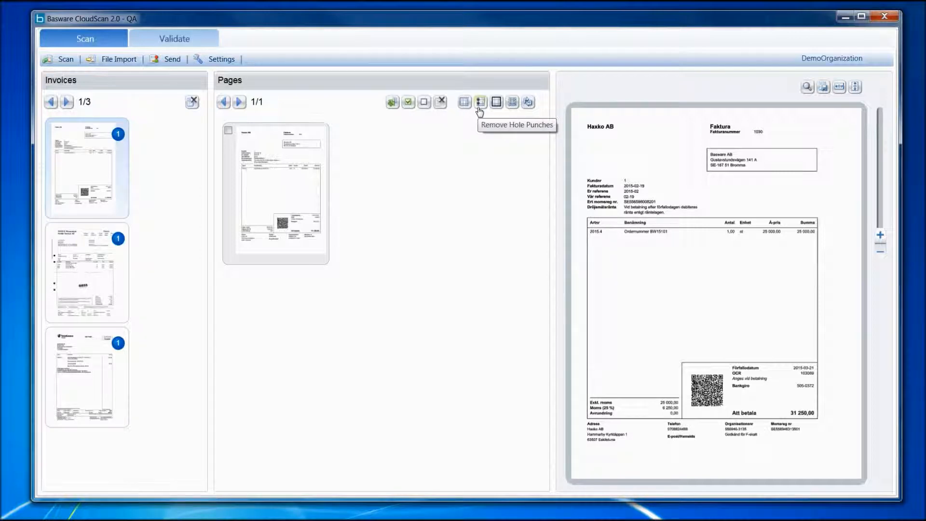
pyautogui.click(495, 106)
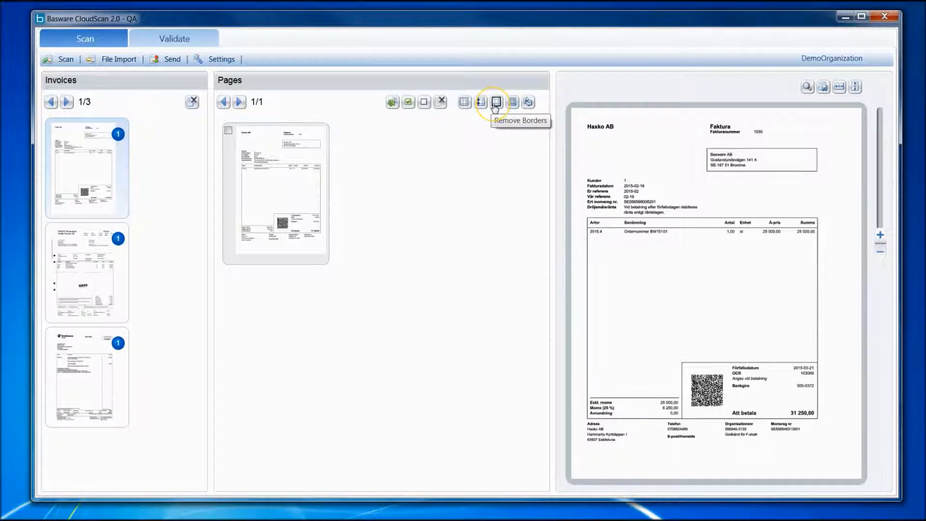
pyautogui.click(512, 103)
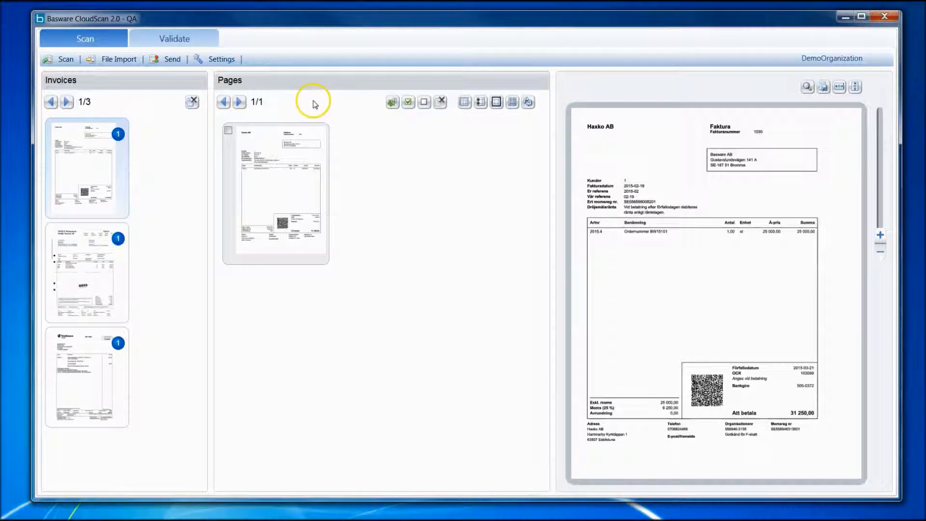
# Send the three imported invoices for data capture and open the validation view
pyautogui.click(171, 61)
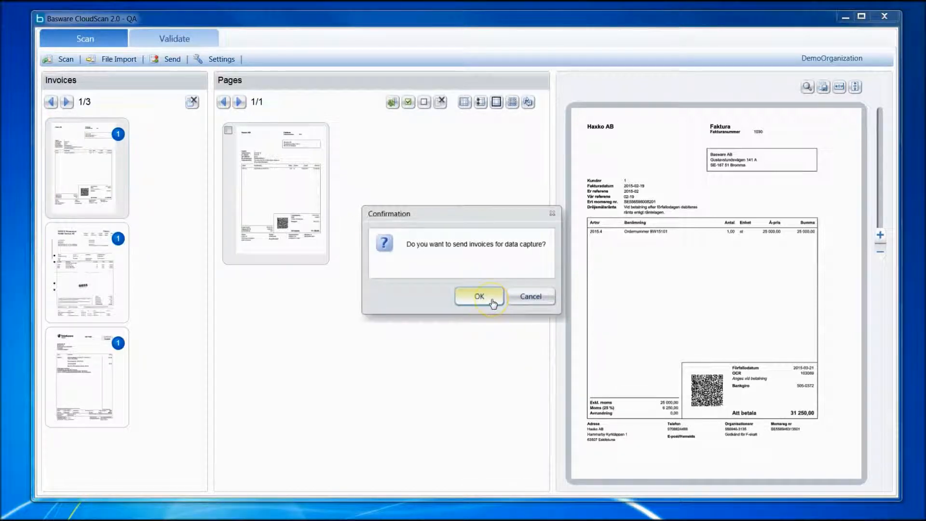
pyautogui.click(492, 302)
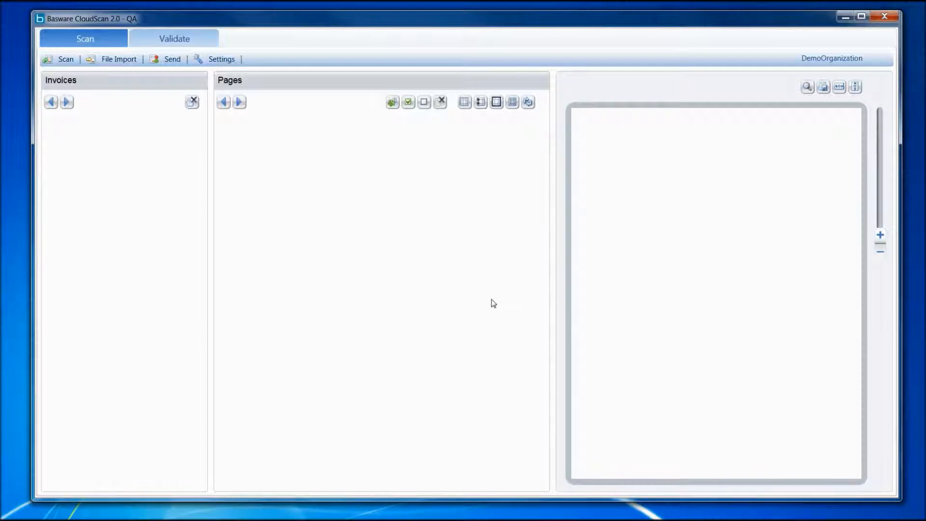
pyautogui.click(176, 41)
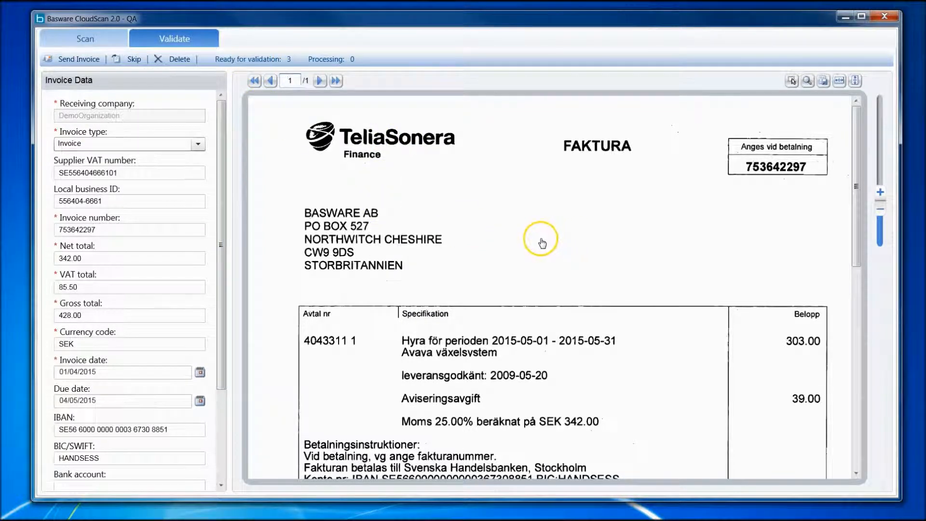
# Review the TeliaSonera invoice image and check the VAT, gross and net totals and the invoice number against it
pyautogui.scroll(-4, 553, 243)
pyautogui.scroll(-6, 553, 249)
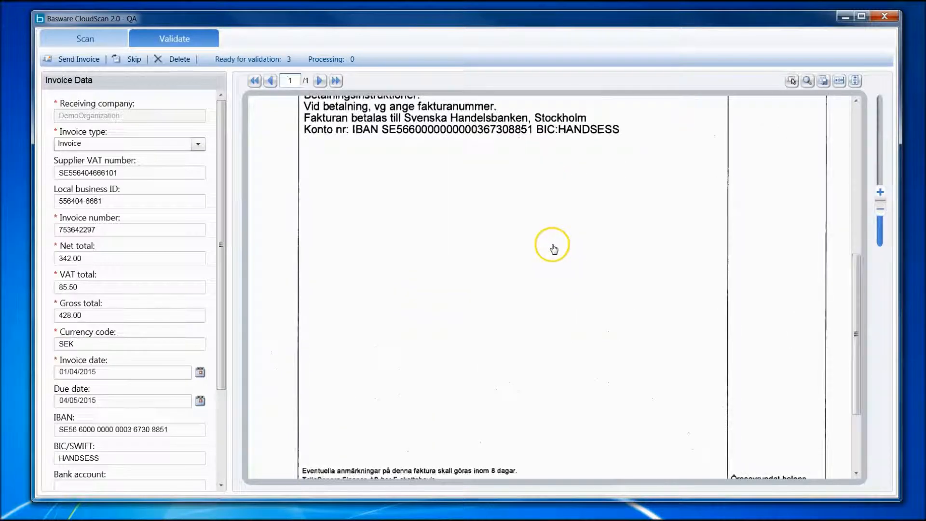
pyautogui.scroll(-3, 221, 314)
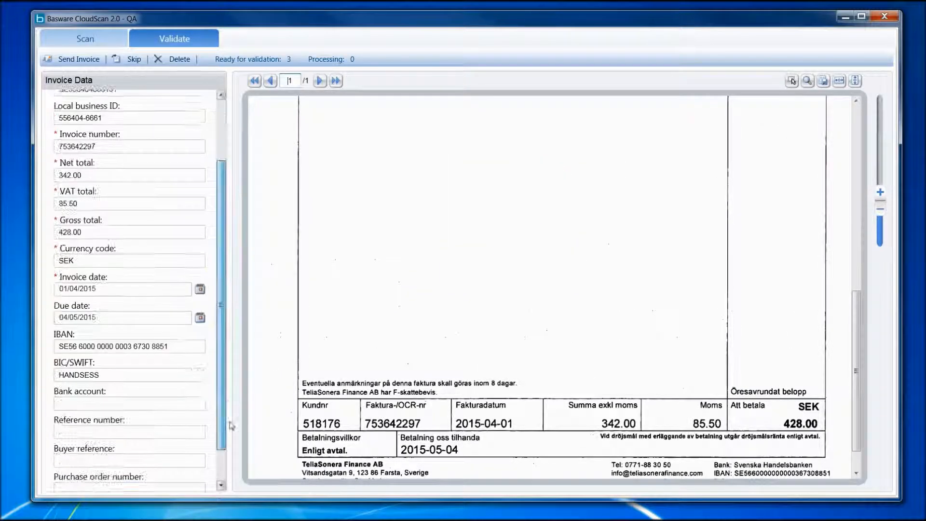
pyautogui.scroll(3, 221, 289)
pyautogui.click(128, 289)
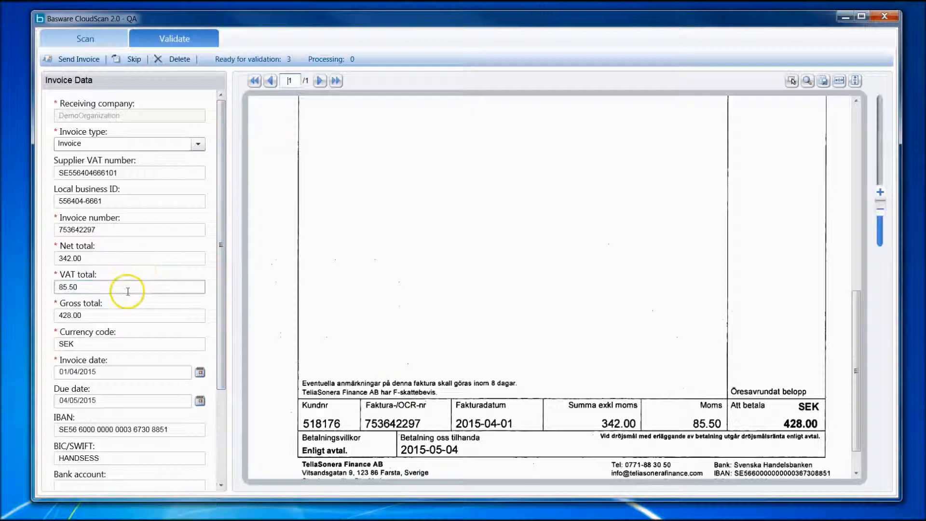
pyautogui.click(124, 312)
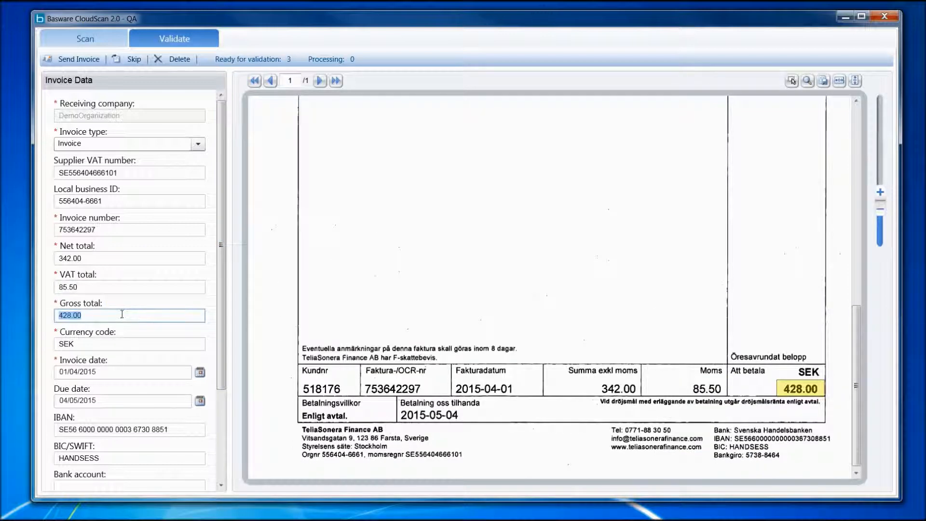
pyautogui.click(128, 257)
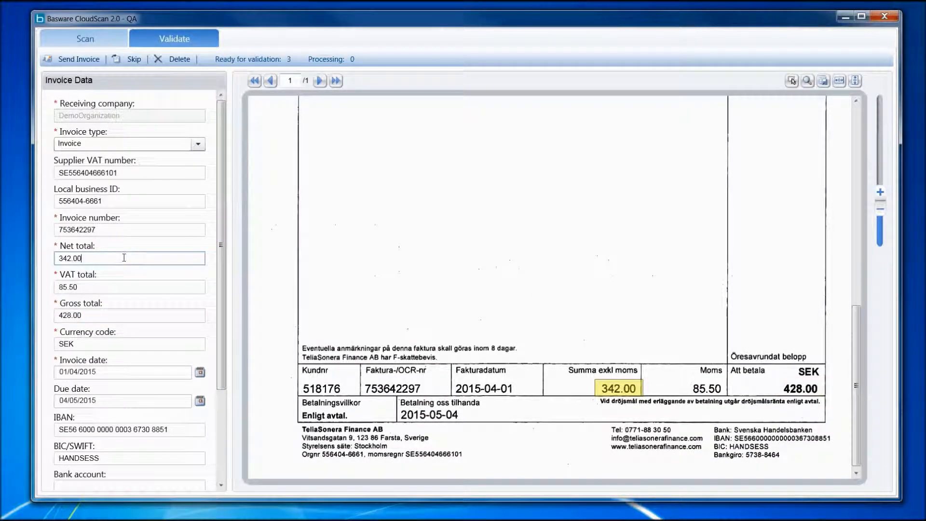
pyautogui.click(115, 229)
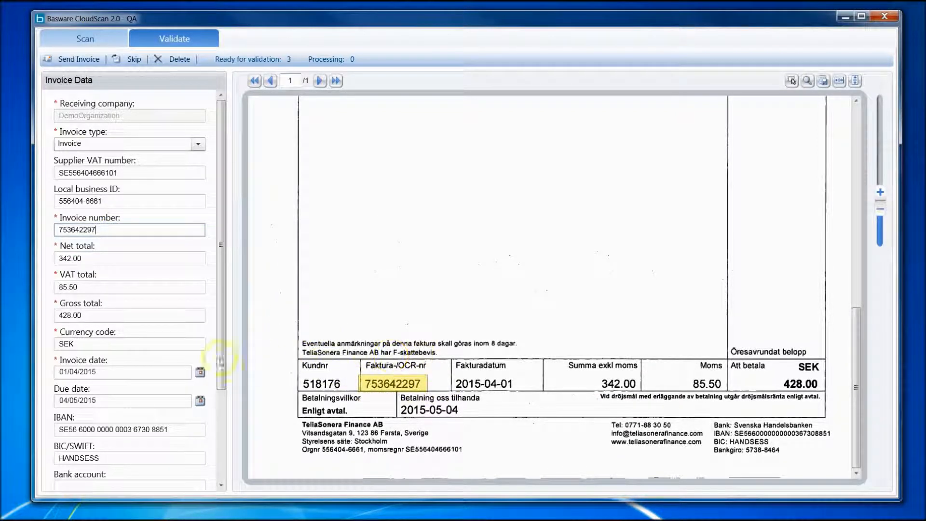
# Check the TeliaSonera invoice's IBAN, supplier VAT number and invoice number against the image, and send the invoice
pyautogui.scroll(-4, 121, 347)
pyautogui.click(138, 305)
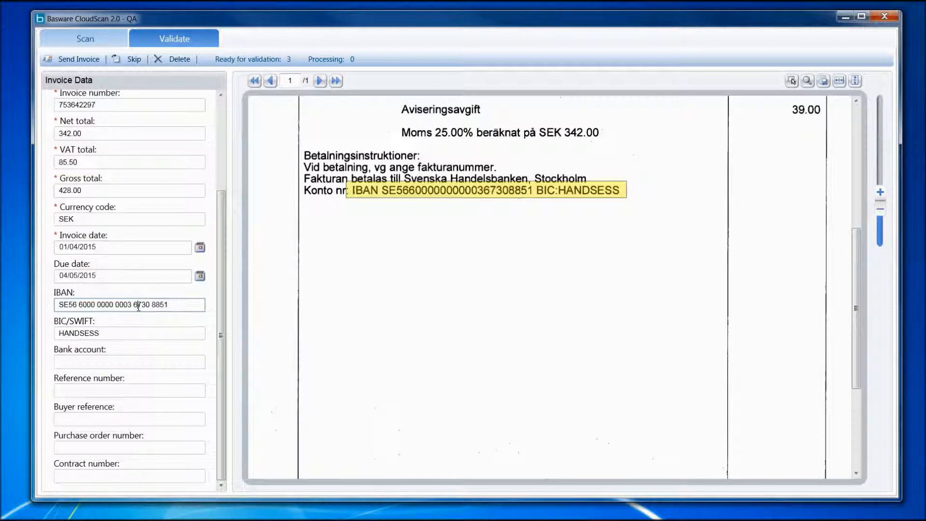
pyautogui.scroll(5, 138, 231)
pyautogui.click(135, 175)
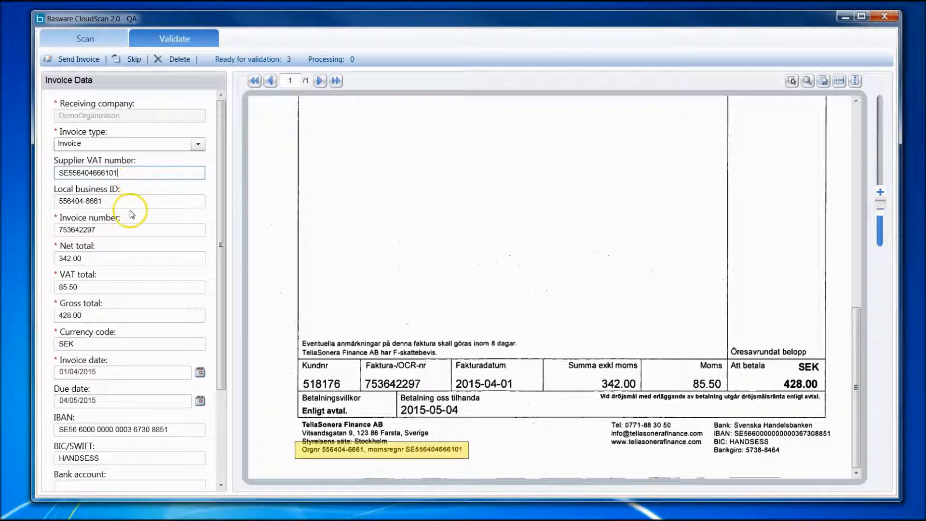
pyautogui.click(121, 231)
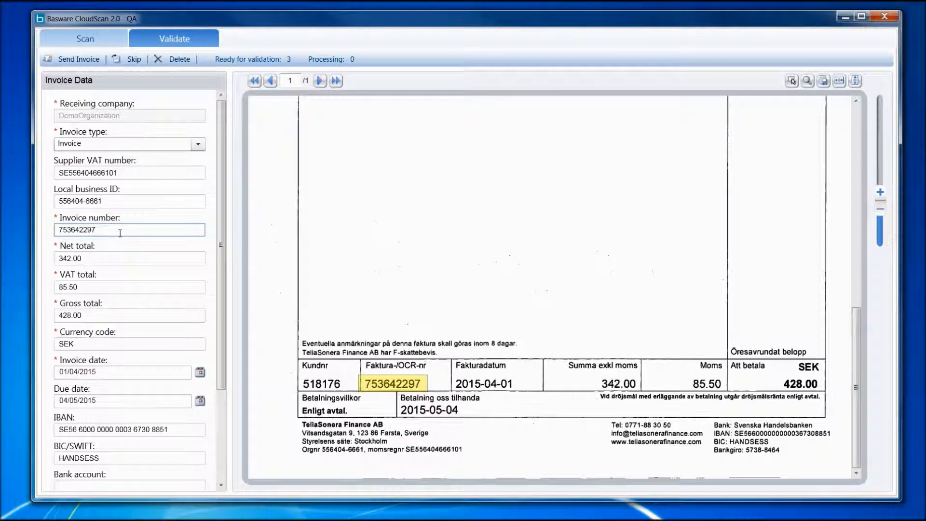
pyautogui.scroll(10, 378, 273)
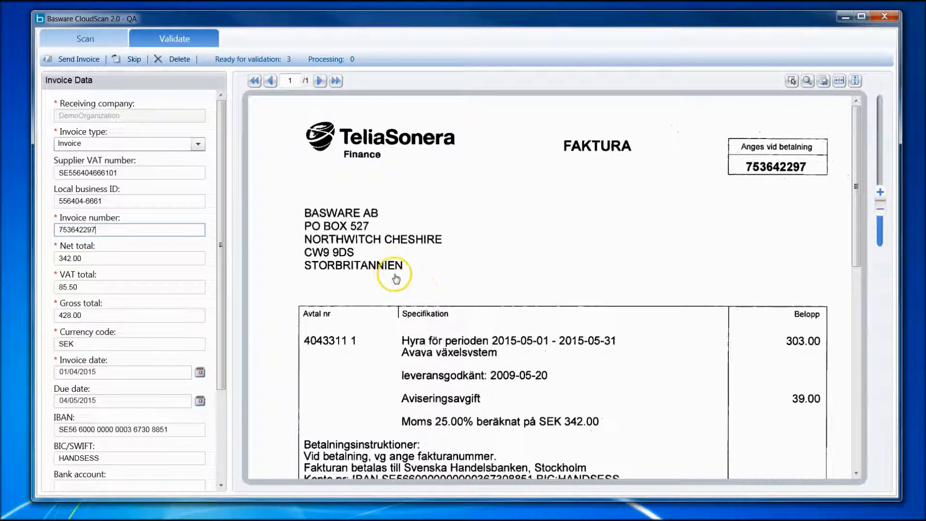
pyautogui.click(80, 60)
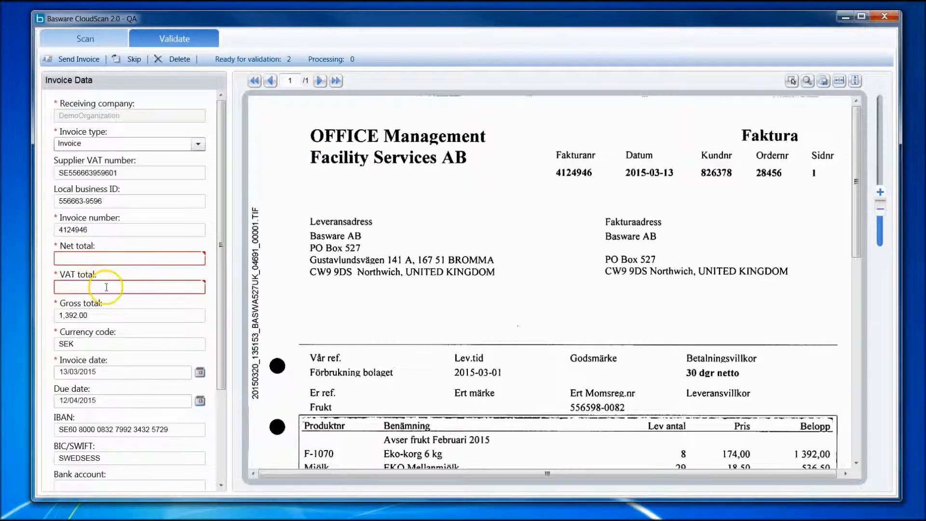
# Capture the Summa amount 2 526,50 from the Office Management invoice image and paste it into the net total
pyautogui.scroll(-3, 400, 292)
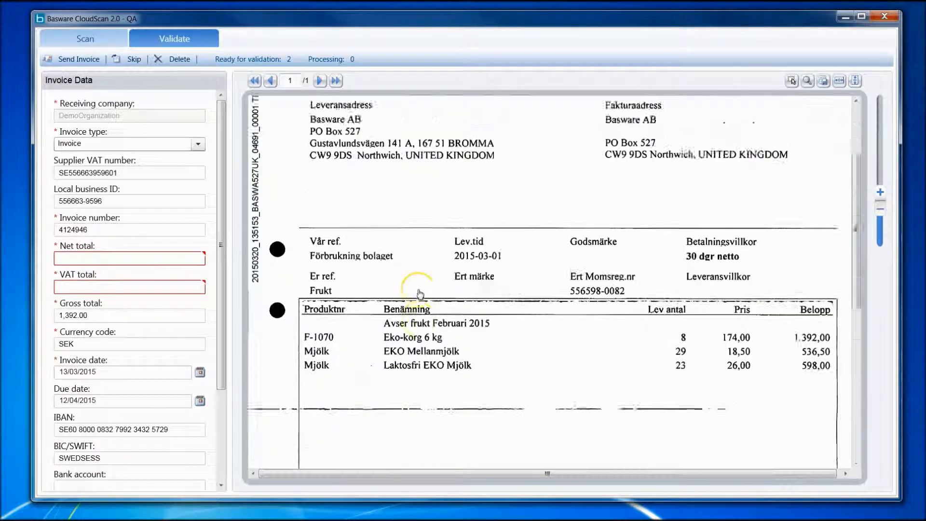
pyautogui.scroll(-6, 420, 293)
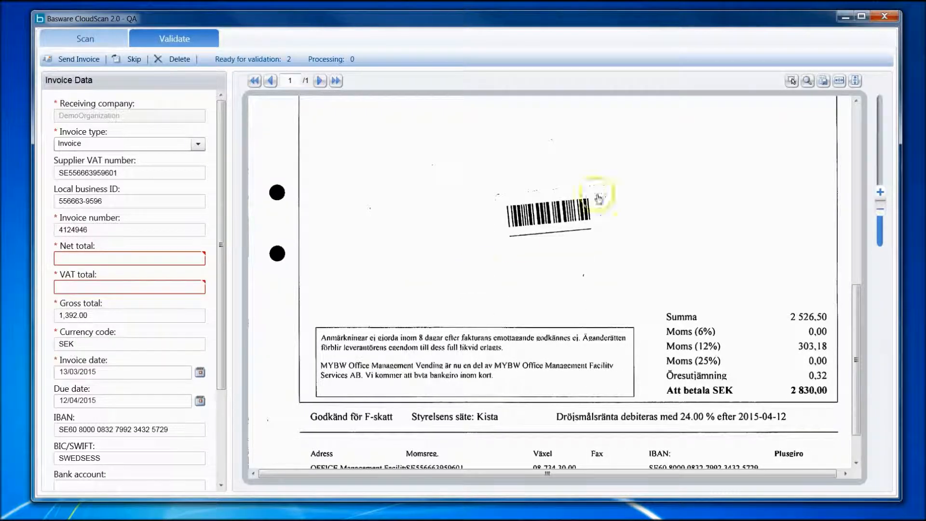
pyautogui.click(131, 259)
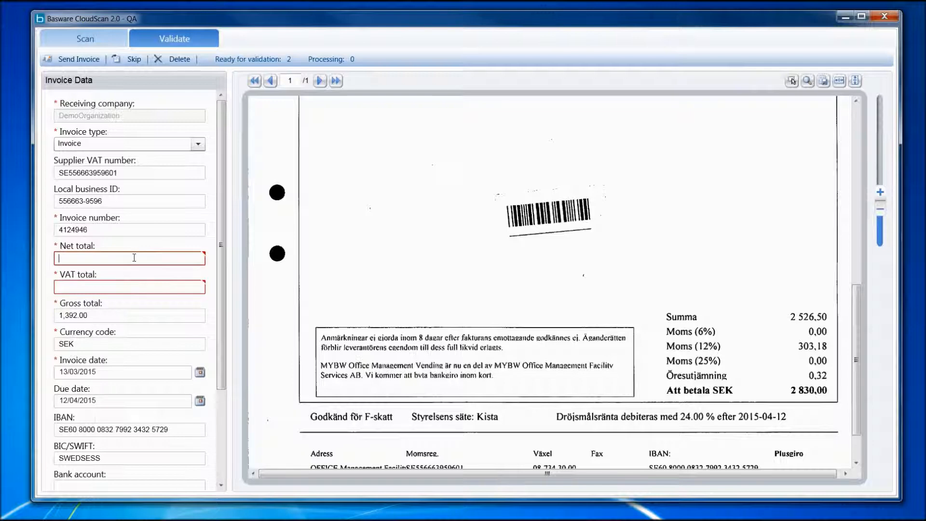
pyautogui.click(793, 82)
pyautogui.moveTo(785, 310); pyautogui.dragTo(830, 323)
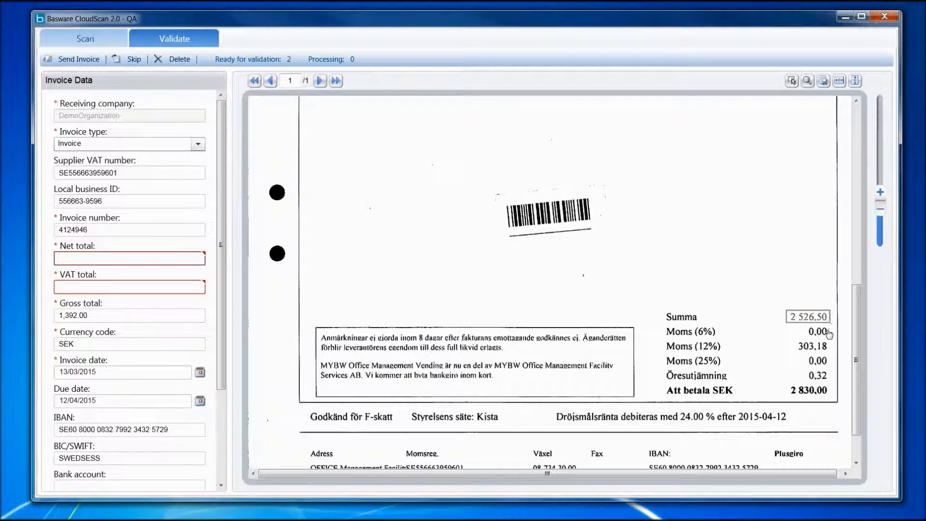
pyautogui.rightClick(60, 257)
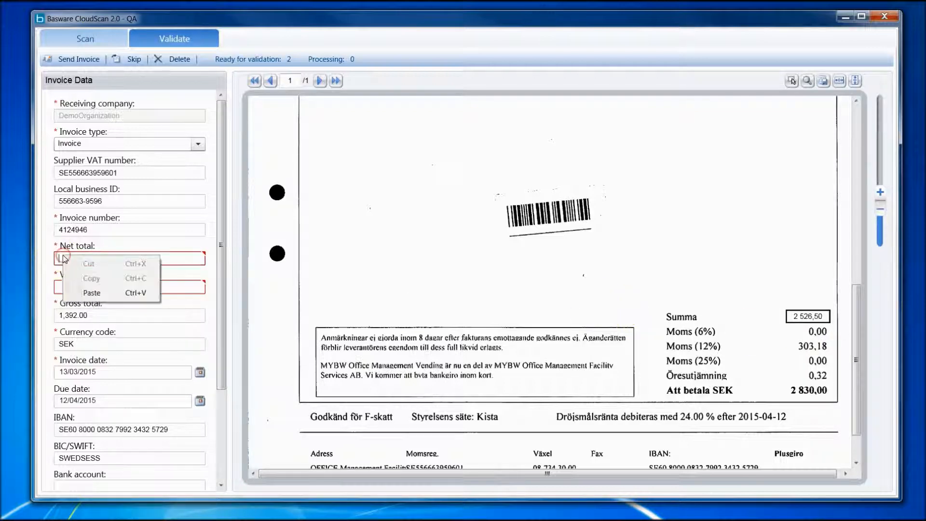
pyautogui.click(92, 290)
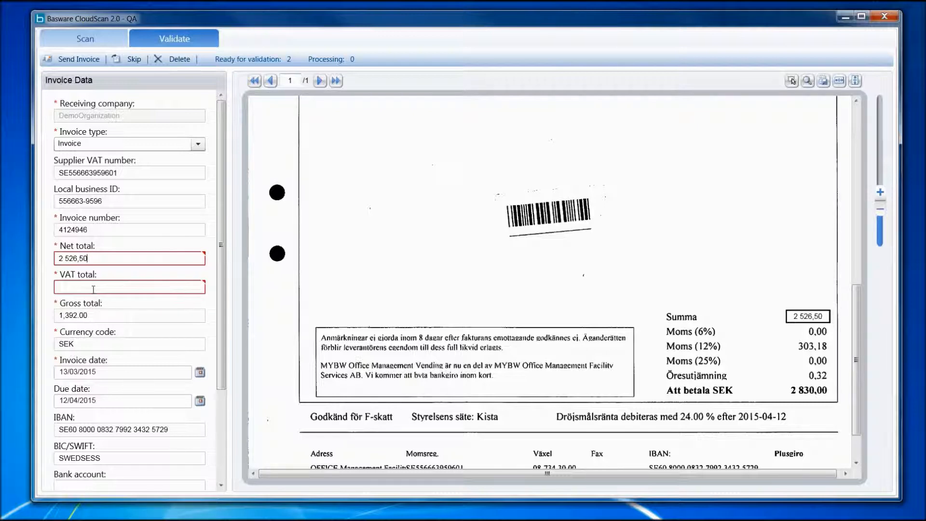
# Correct the net total to 2526.50 by removing the space and replacing the decimal comma with a point
pyautogui.click(67, 261)
pyautogui.click(154, 287)
pyautogui.press('BackSpace')
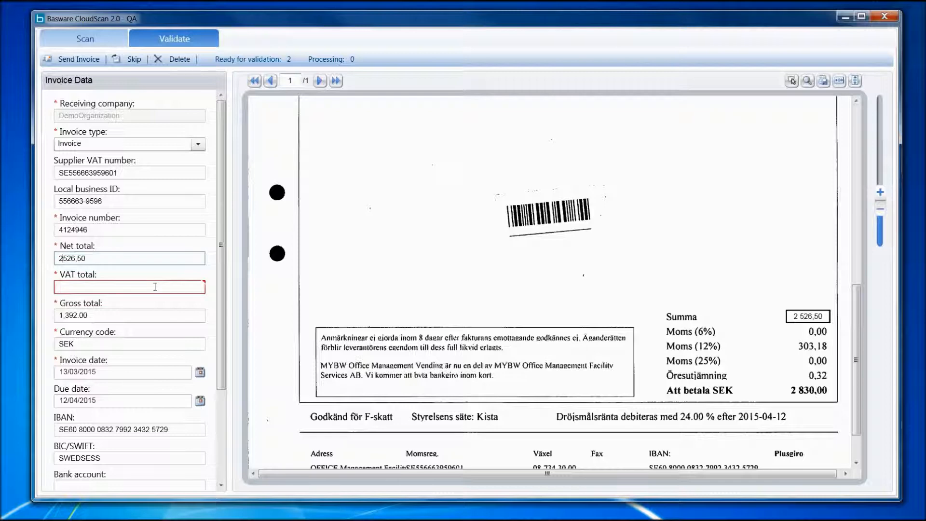
pyautogui.press('Right')
pyautogui.press('Right')
pyautogui.press('Right')
pyautogui.click(155, 286)
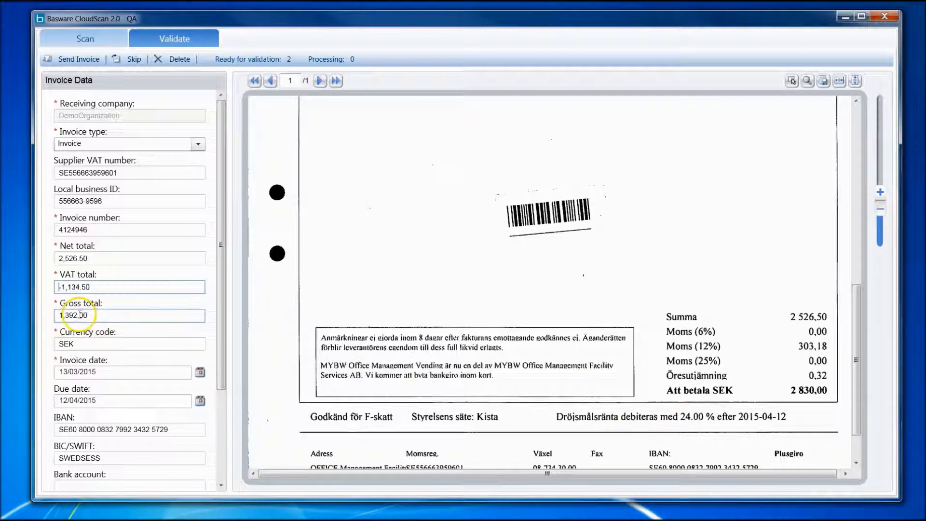
# Capture the Att betala amount 2 830,00 from the invoice image and paste it into the gross total
pyautogui.moveTo(122, 317); pyautogui.dragTo(39, 319)
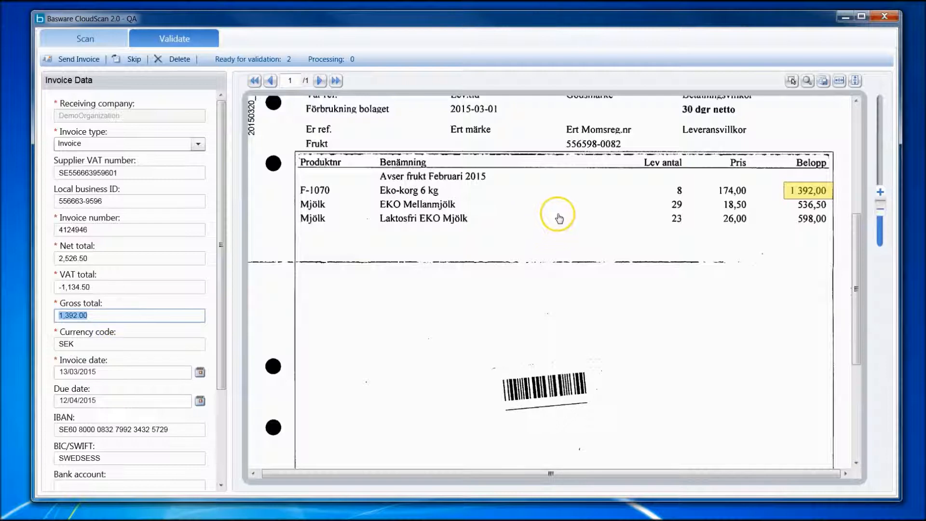
pyautogui.scroll(-5, 558, 227)
pyautogui.click(792, 80)
pyautogui.moveTo(784, 351); pyautogui.dragTo(825, 368)
pyautogui.click(96, 318)
pyautogui.rightClick(96, 317)
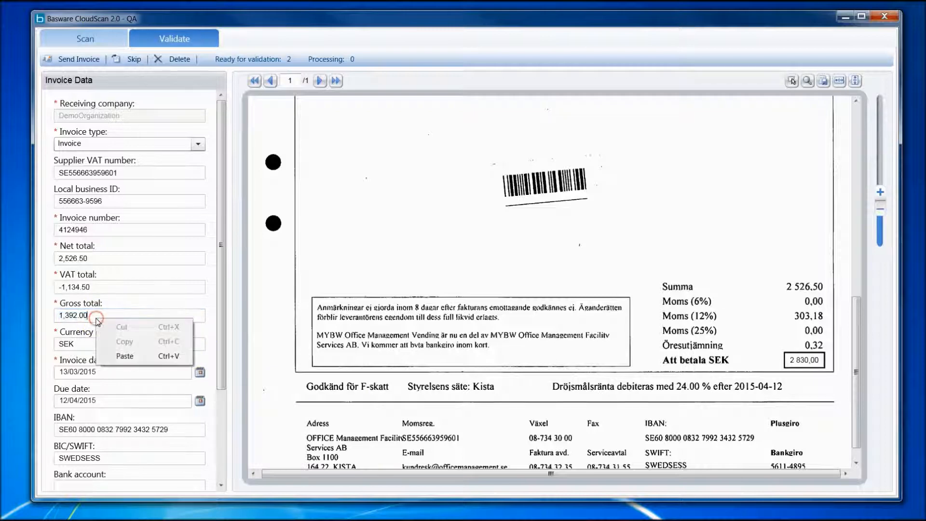
pyautogui.click(116, 351)
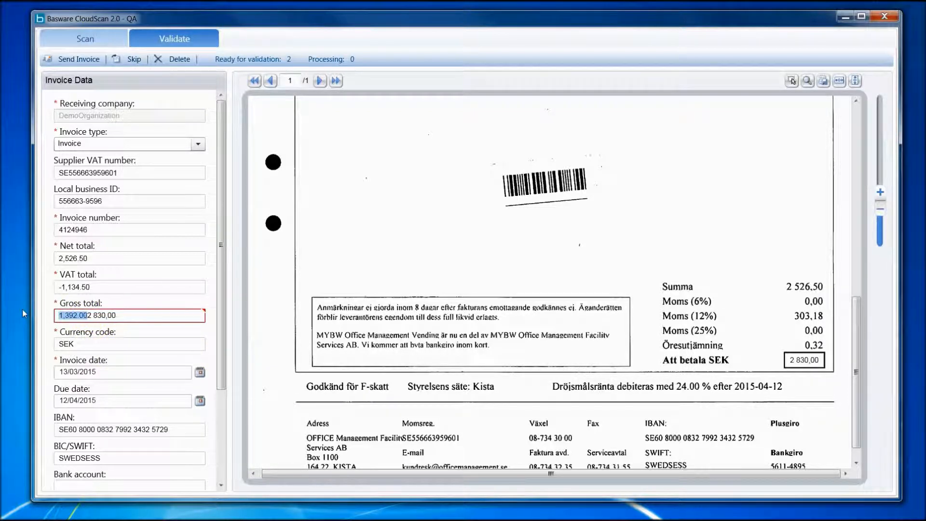
# Remove the old amount from the gross total and reformat the pasted value as 2830.00
pyautogui.press('BackSpace')
pyautogui.press('Right')
pyautogui.press('BackSpace')
pyautogui.press('Right')
pyautogui.press('Right')
pyautogui.press('Right')
pyautogui.press('Right')
pyautogui.press('Right')
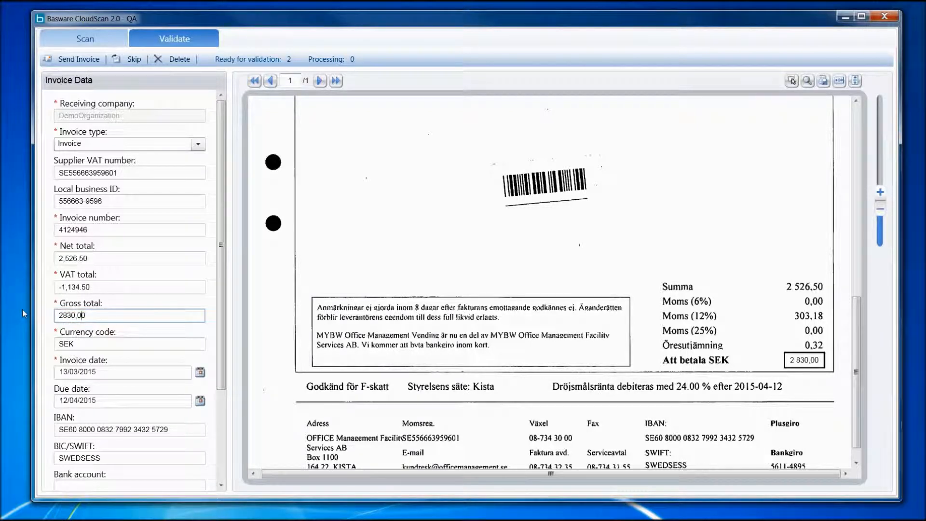
pyautogui.press('BackSpace')
pyautogui.write('.')
pyautogui.press('Tab')
# Clear the negative VAT total and replace it with 303.50, the difference between the gross and net totals
pyautogui.click(138, 289)
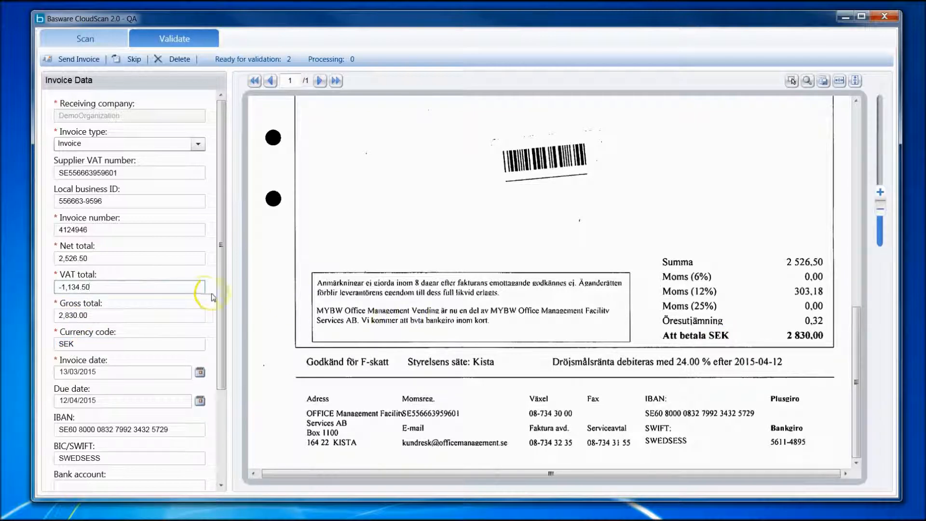
pyautogui.press('Delete')
pyautogui.press('Tab')
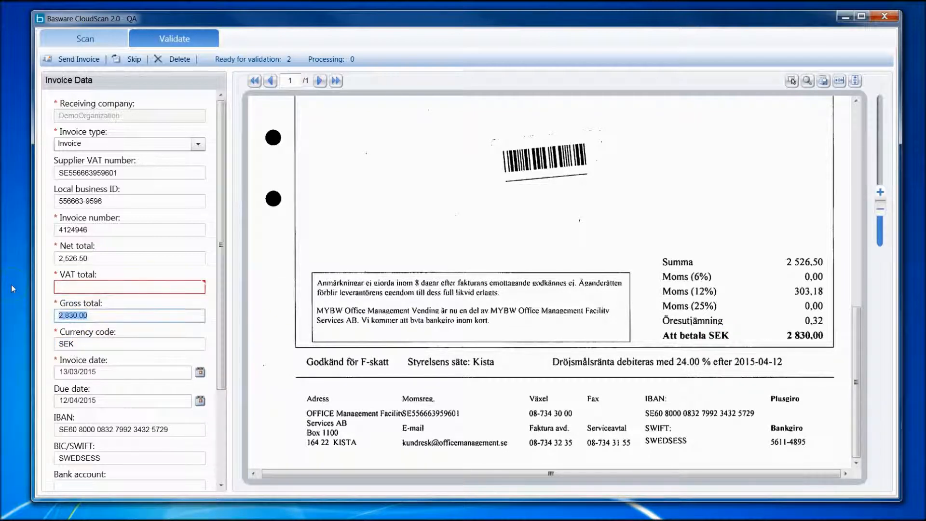
pyautogui.click(103, 341)
pyautogui.click(103, 285)
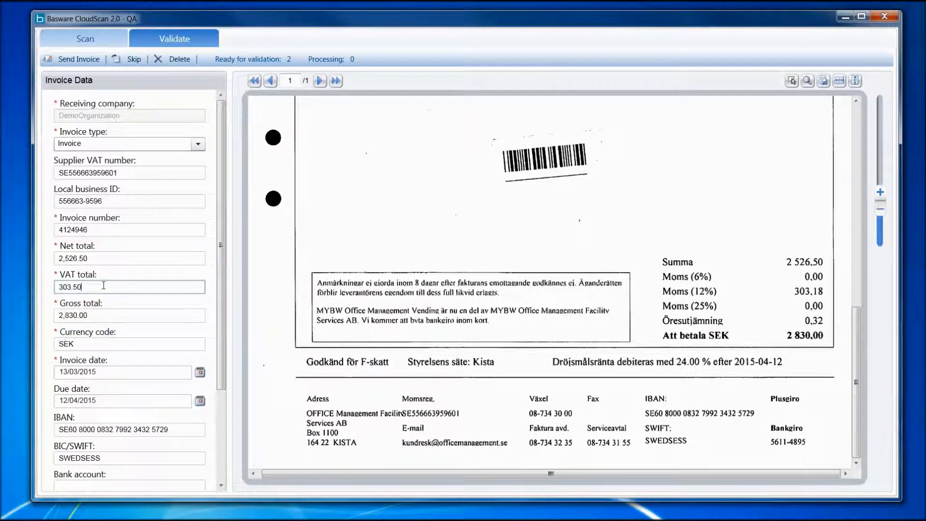
pyautogui.doubleClick(84, 285)
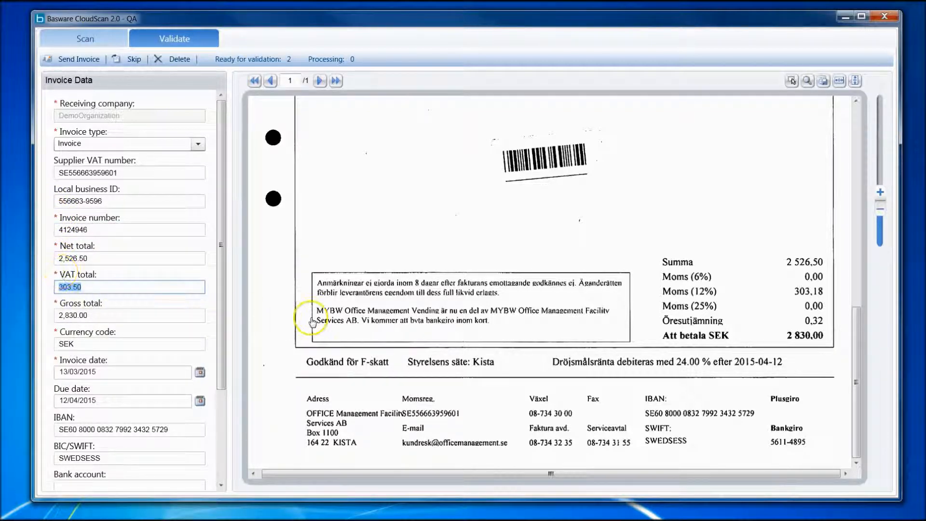
# Check the captured data against the Office Management invoice image and send the invoice
pyautogui.scroll(5, 411, 325)
pyautogui.scroll(5, 600, 282)
pyautogui.scroll(-5, 588, 272)
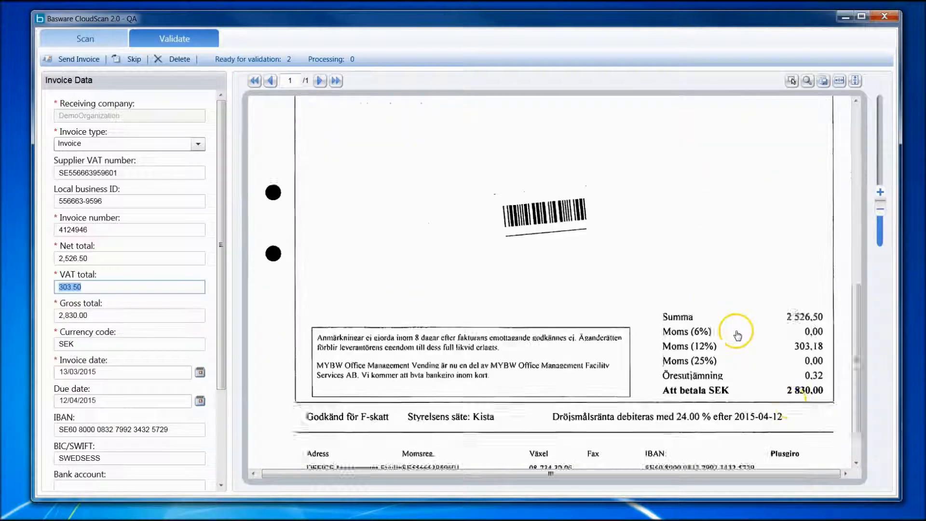
pyautogui.scroll(-3, 738, 309)
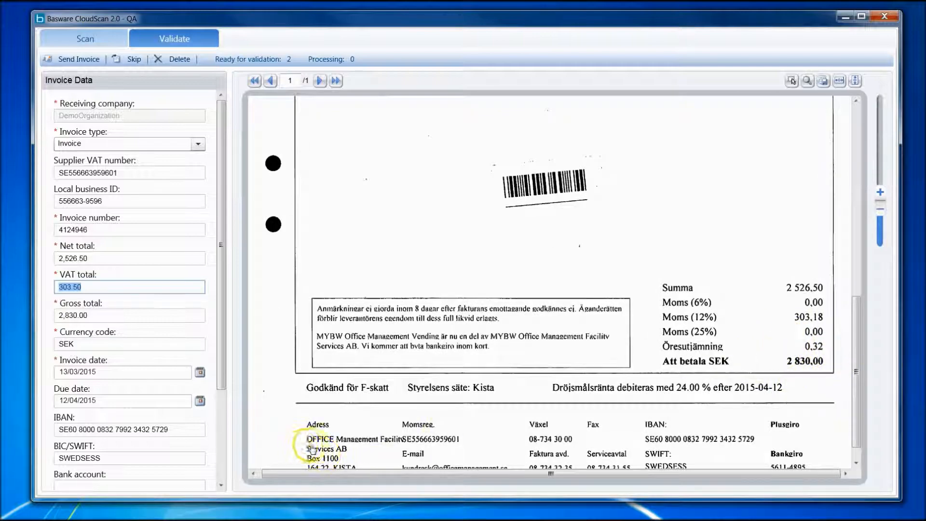
pyautogui.scroll(-1, 263, 427)
pyautogui.scroll(10, 262, 427)
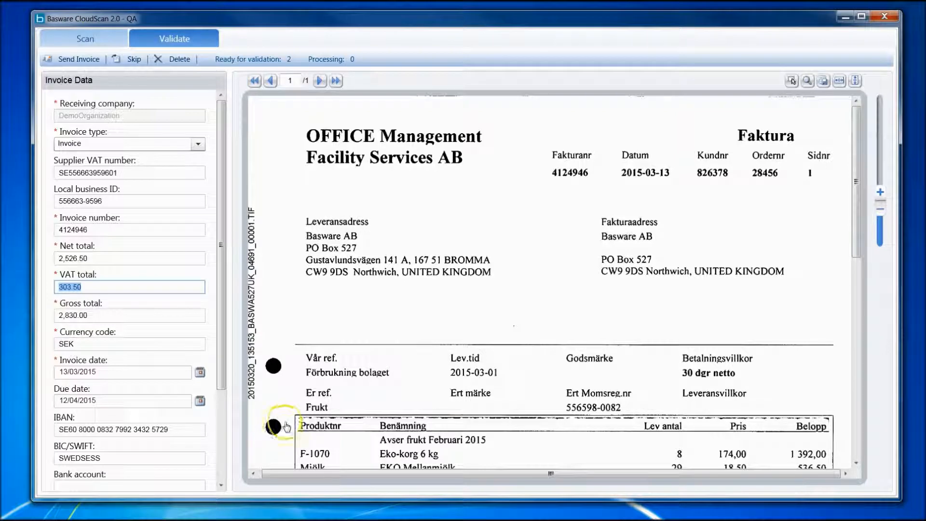
pyautogui.click(81, 61)
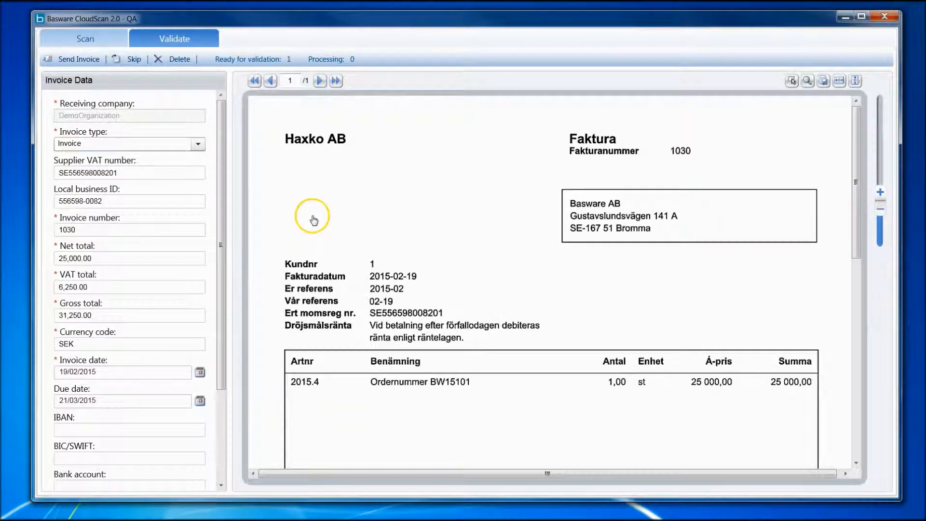
# Compare the Haxko AB invoice's captured totals and dates with its image and send the invoice
pyautogui.scroll(-10, 450, 275)
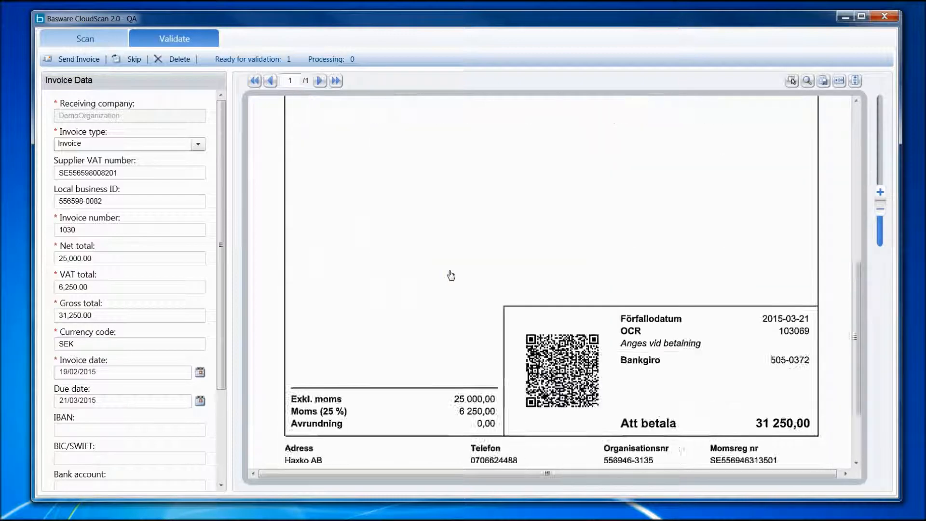
pyautogui.scroll(-4, 154, 367)
pyautogui.scroll(4, 153, 366)
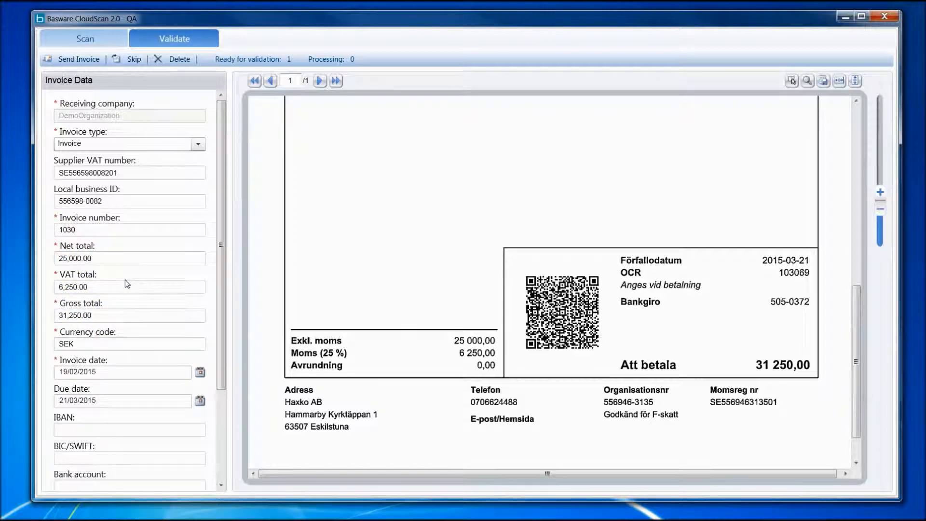
pyautogui.scroll(5, 525, 280)
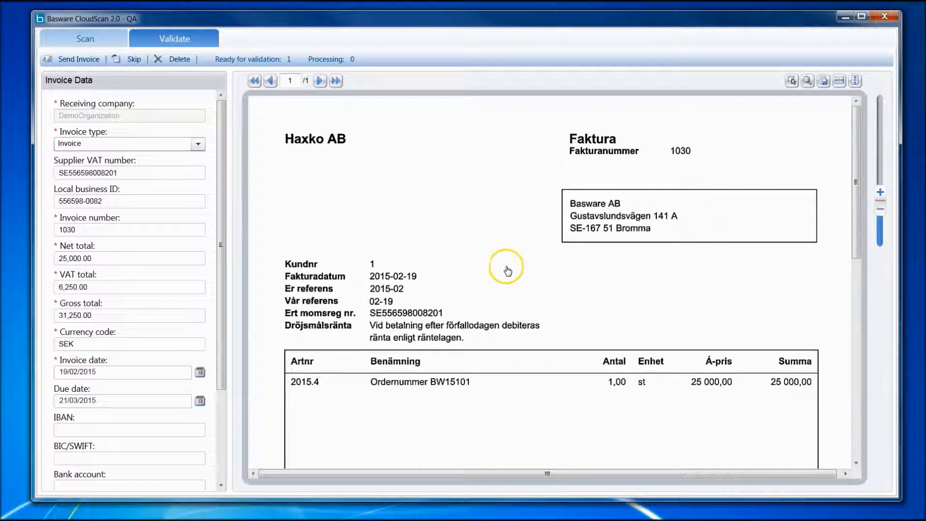
pyautogui.click(88, 62)
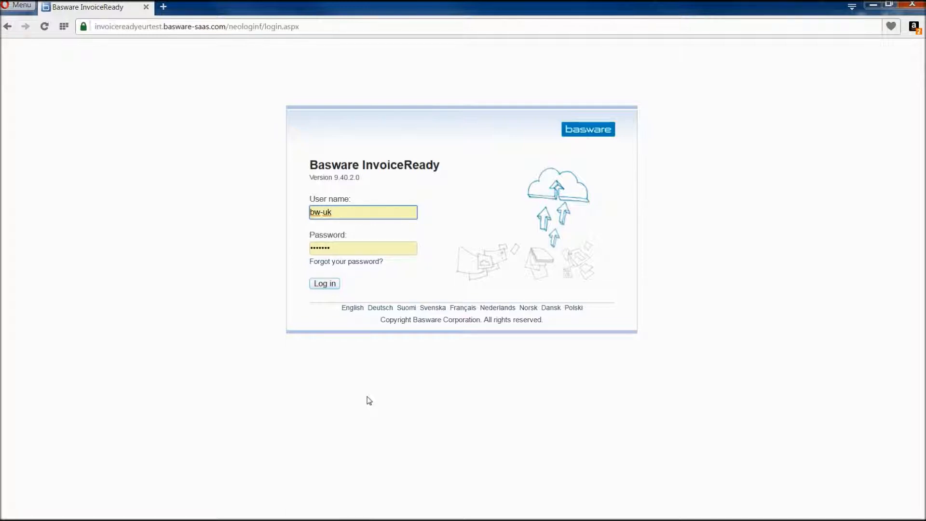
# Switch to Basware InvoiceReady, log in with the prefilled credentials and open the Process Purchase Invoices list
pyautogui.click(330, 287)
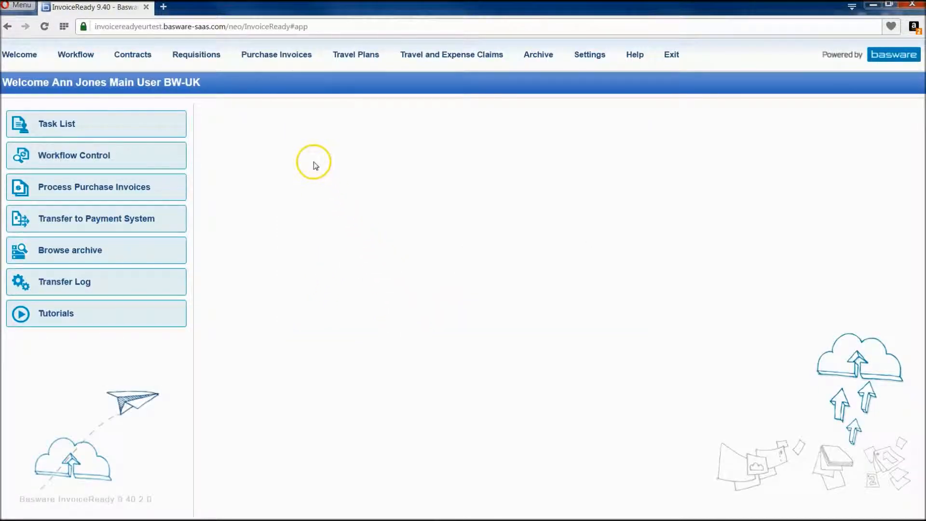
pyautogui.click(270, 55)
pyautogui.click(266, 92)
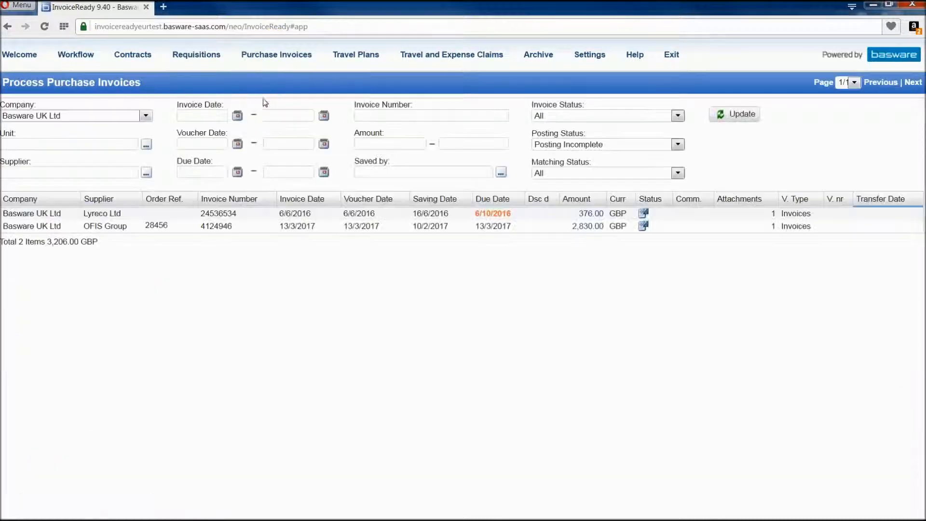
# Open the OFIS Group purchase invoice, review its data against the attached image, and log out of InvoiceReady
pyautogui.click(584, 229)
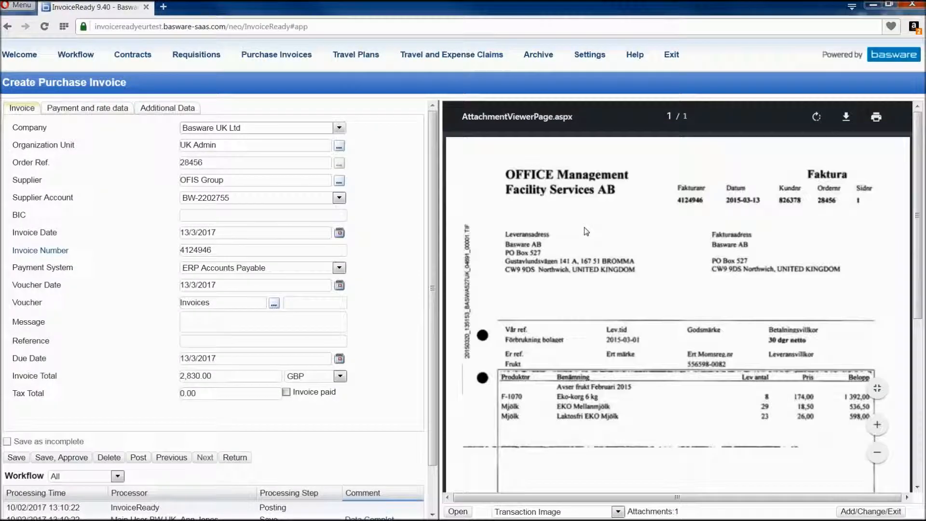
pyautogui.scroll(-5, 586, 242)
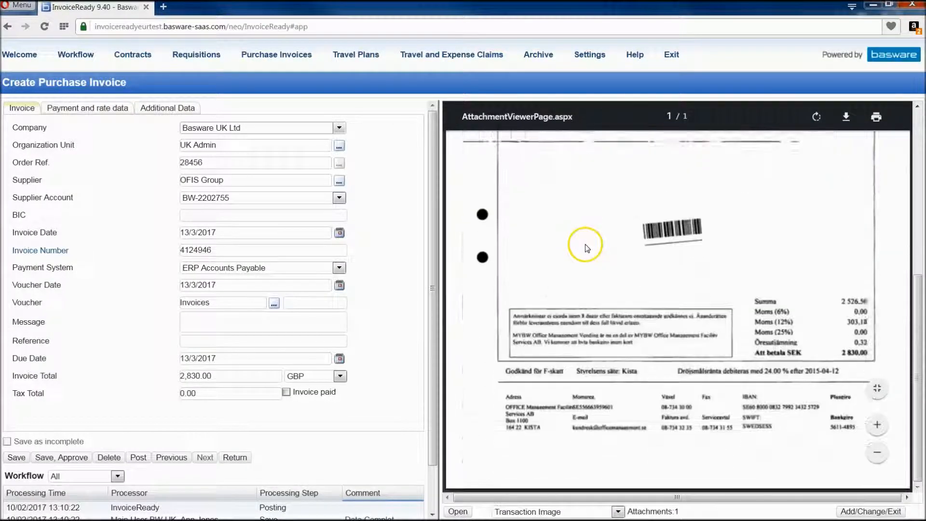
pyautogui.scroll(4, 586, 244)
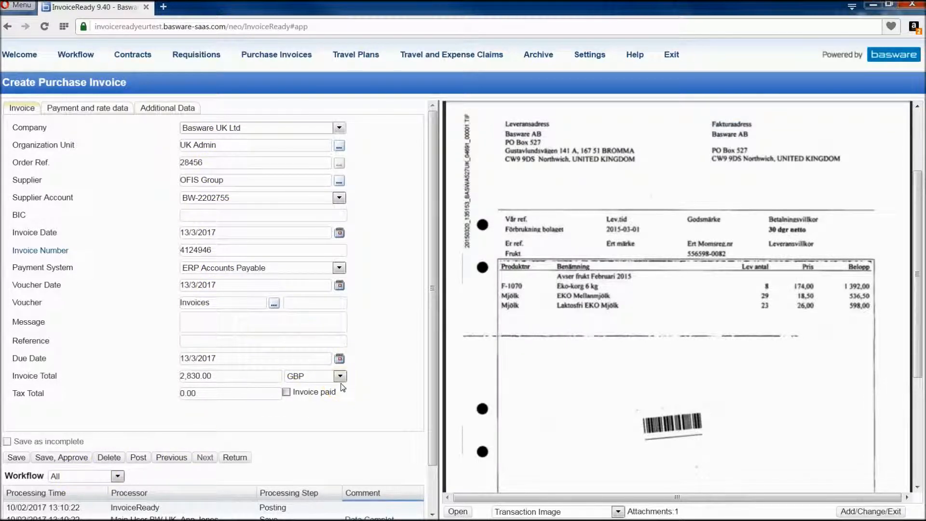
pyautogui.click(668, 61)
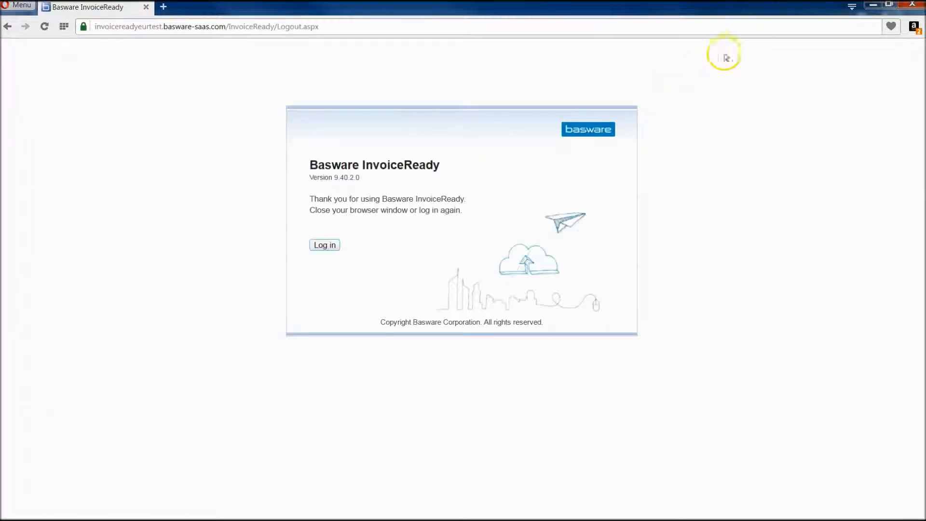